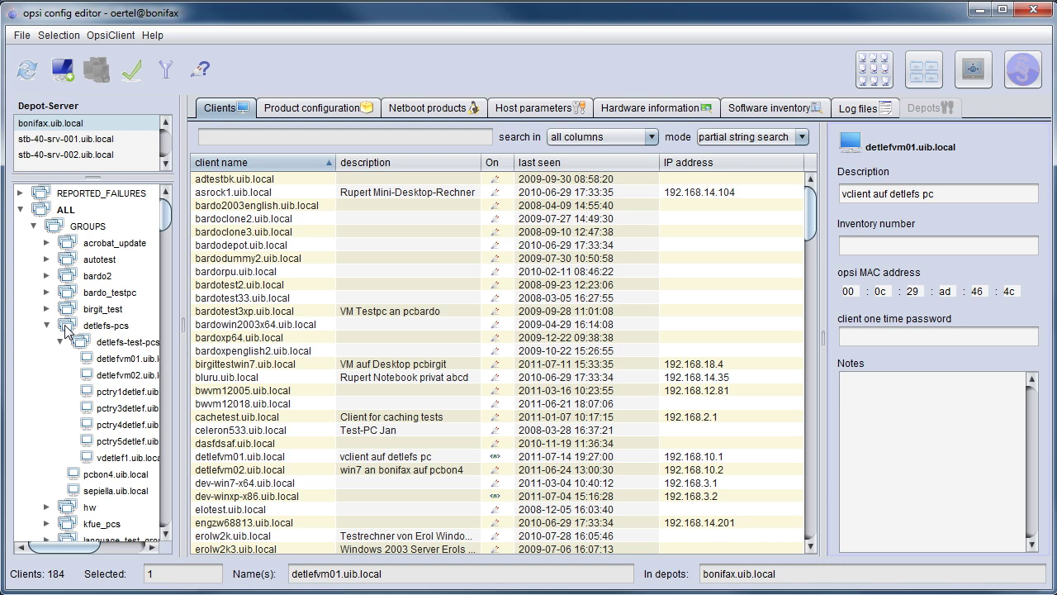
Narrow the client list to the detlefs-pcs group, its detlefs-test-pcs subgroup, and finally the single client detlefvm01.uib.local.
click(65, 328)
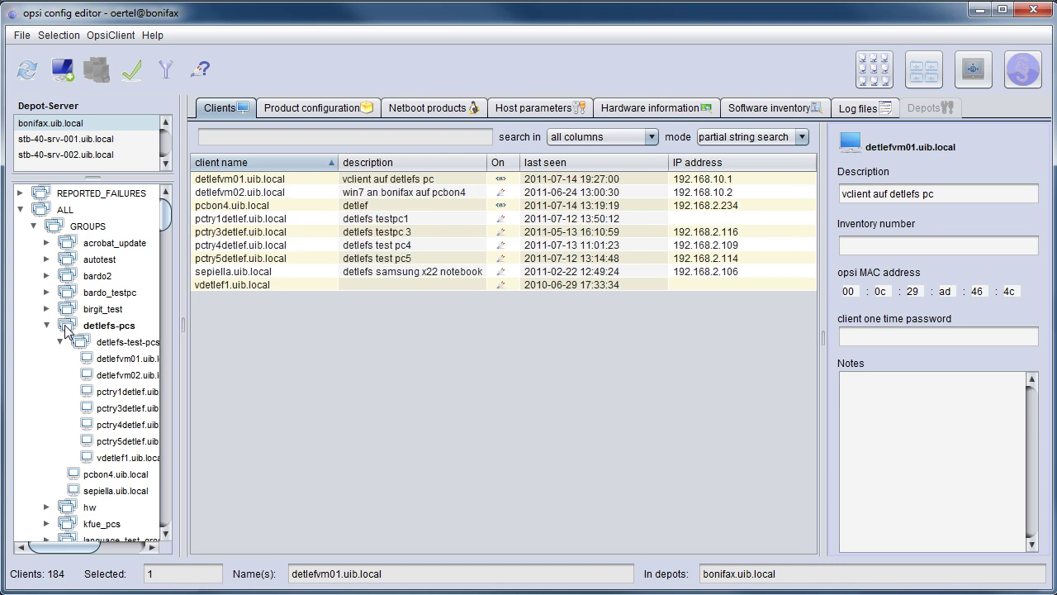
click(83, 345)
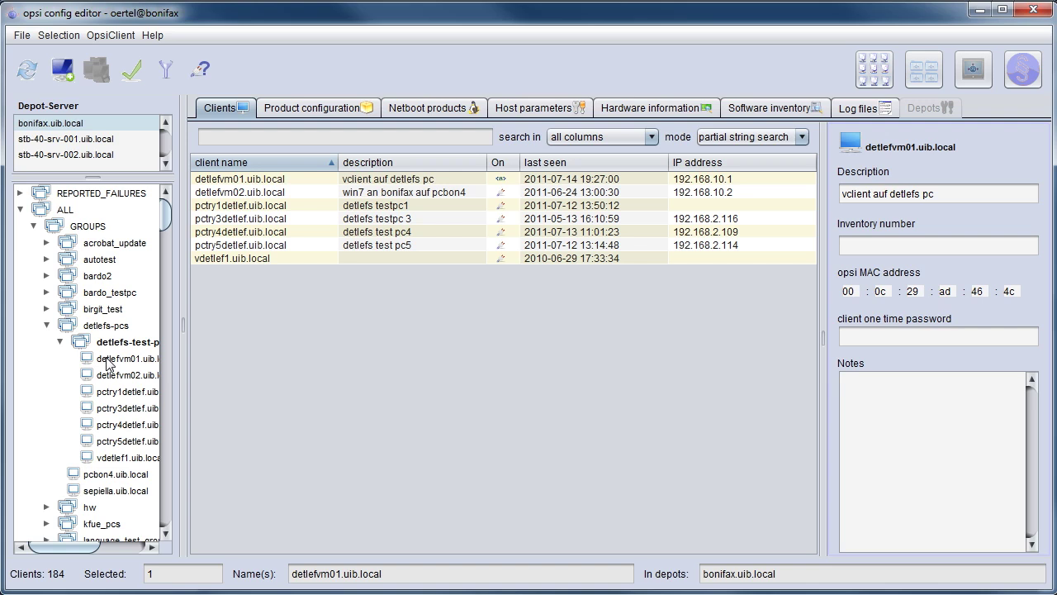
click(107, 359)
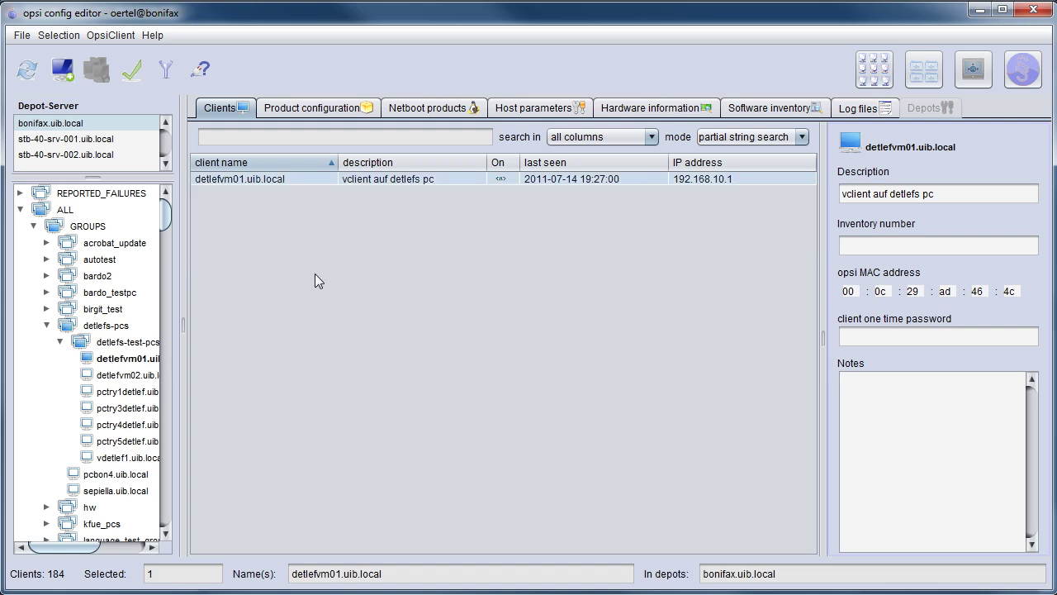
In the client's product configuration, show the details of the acroread product and sort the products by status.
click(319, 111)
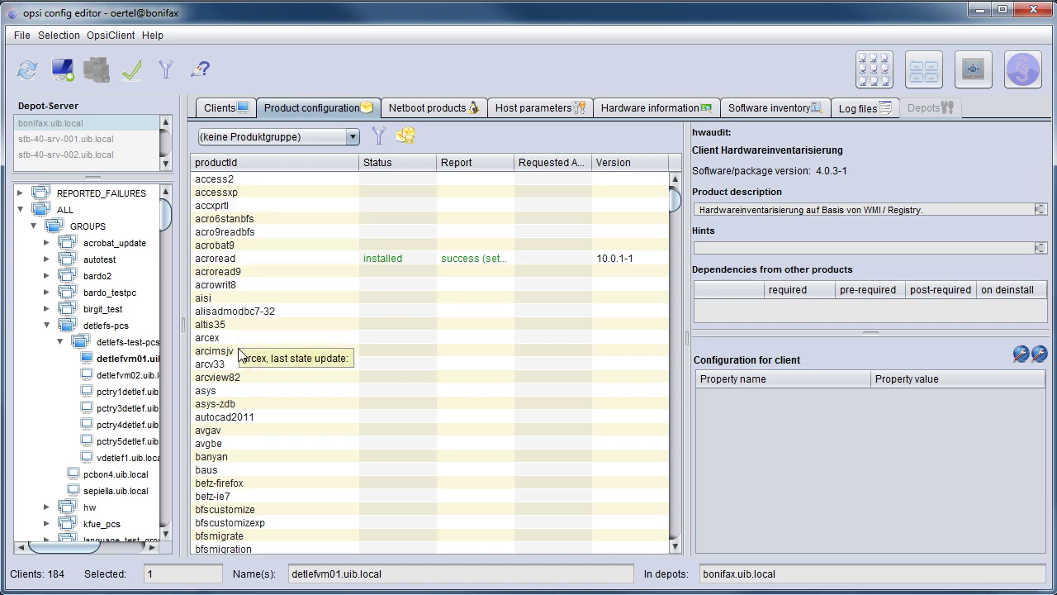
click(224, 260)
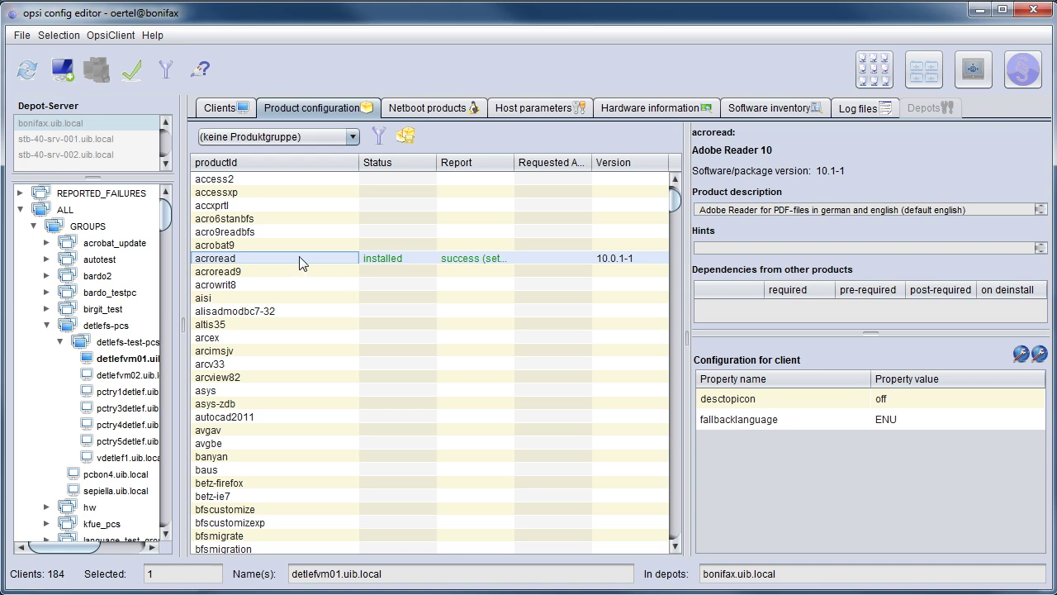
click(420, 165)
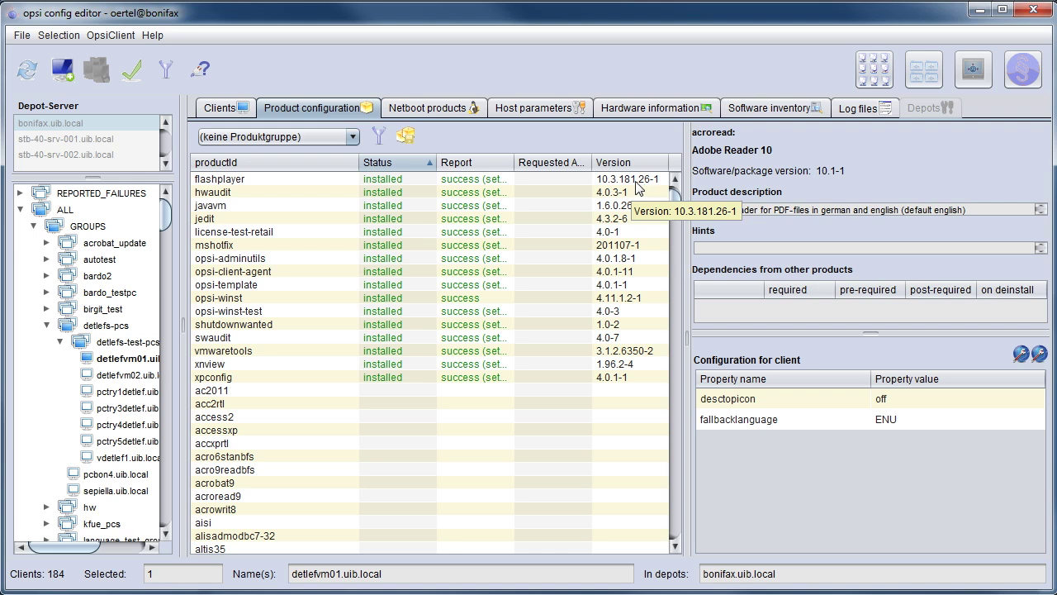
Set the requested action of the flashplayer product to setup and save the configuration.
click(540, 179)
click(540, 179)
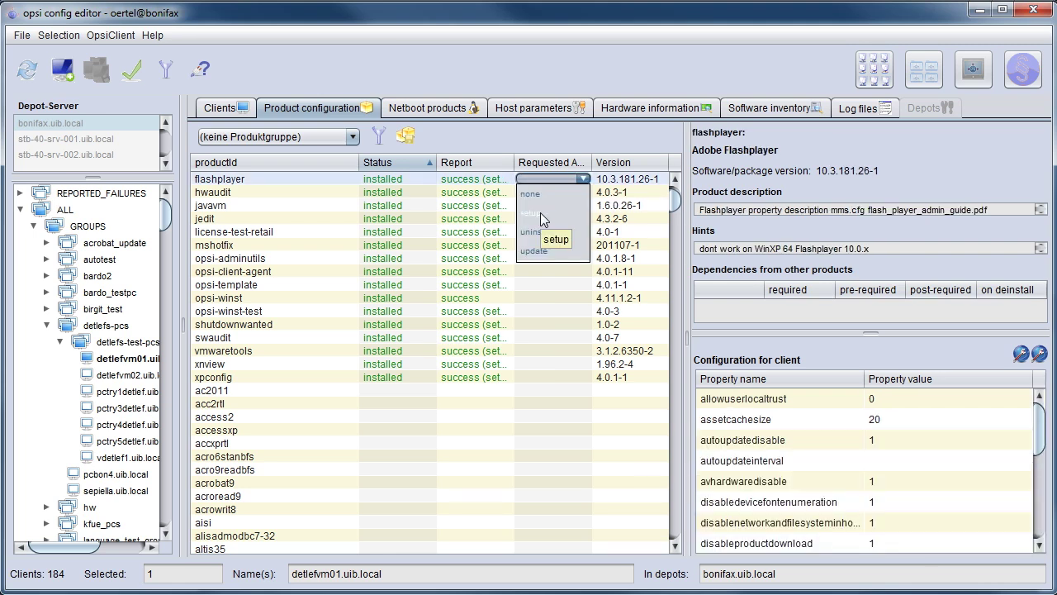
click(540, 214)
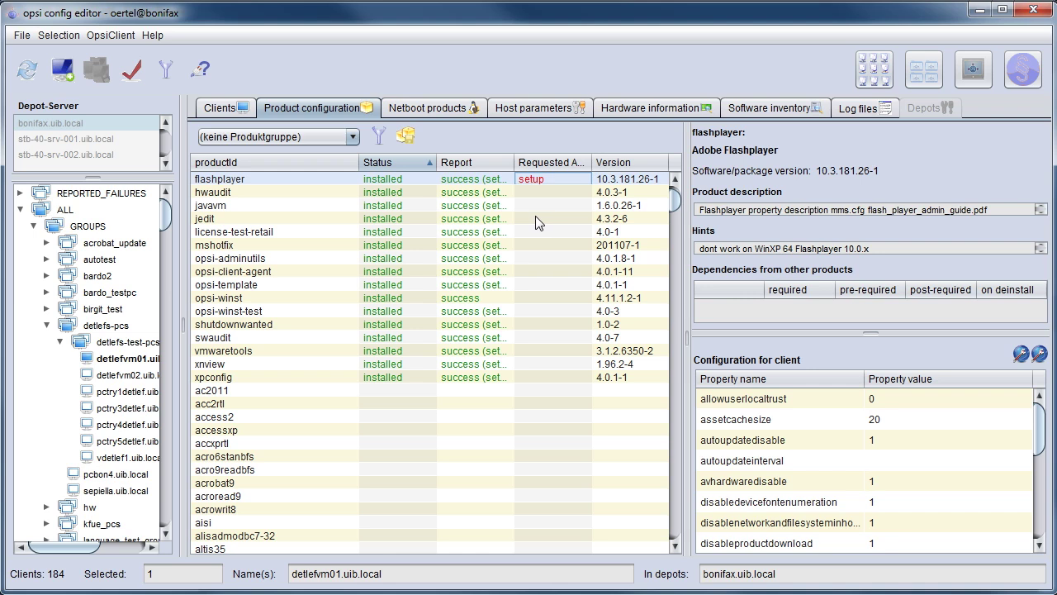
right_click(535, 216)
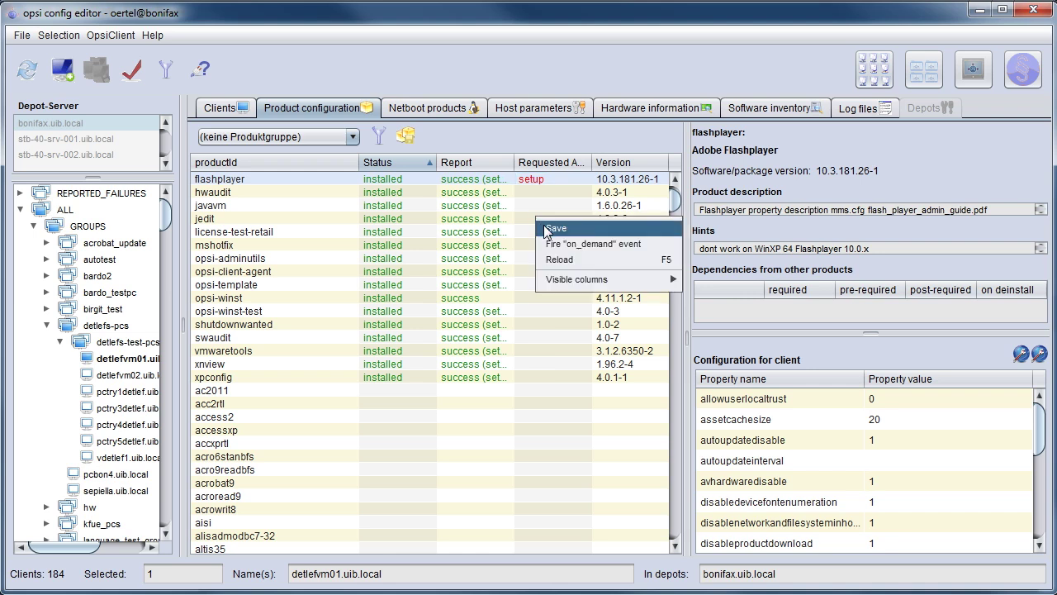
click(544, 226)
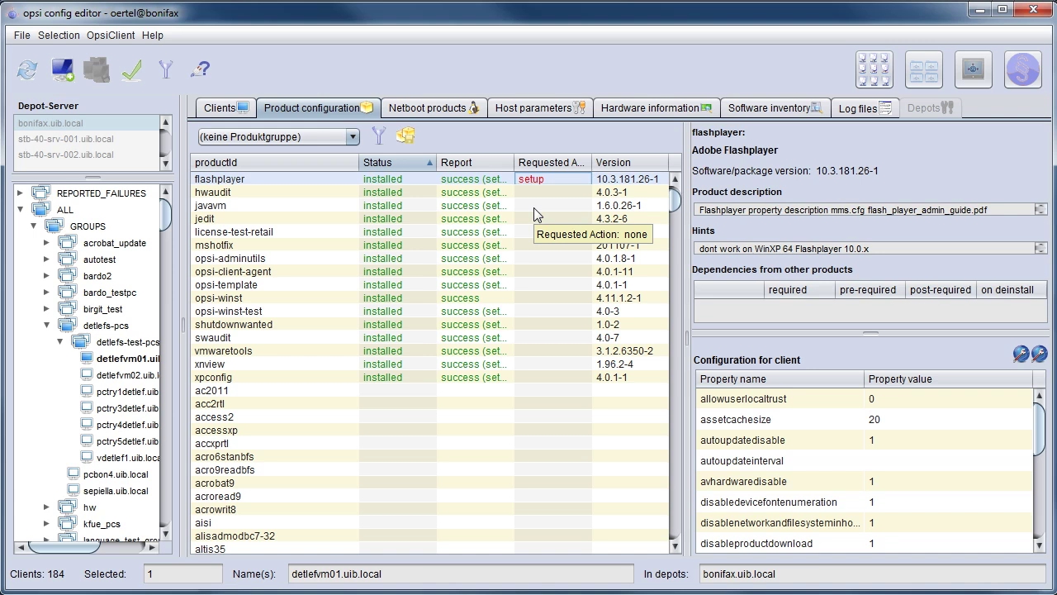
Fire the "on_demand" event for the client, check its desktop in VMware Player and return to the opsi config editor.
right_click(525, 208)
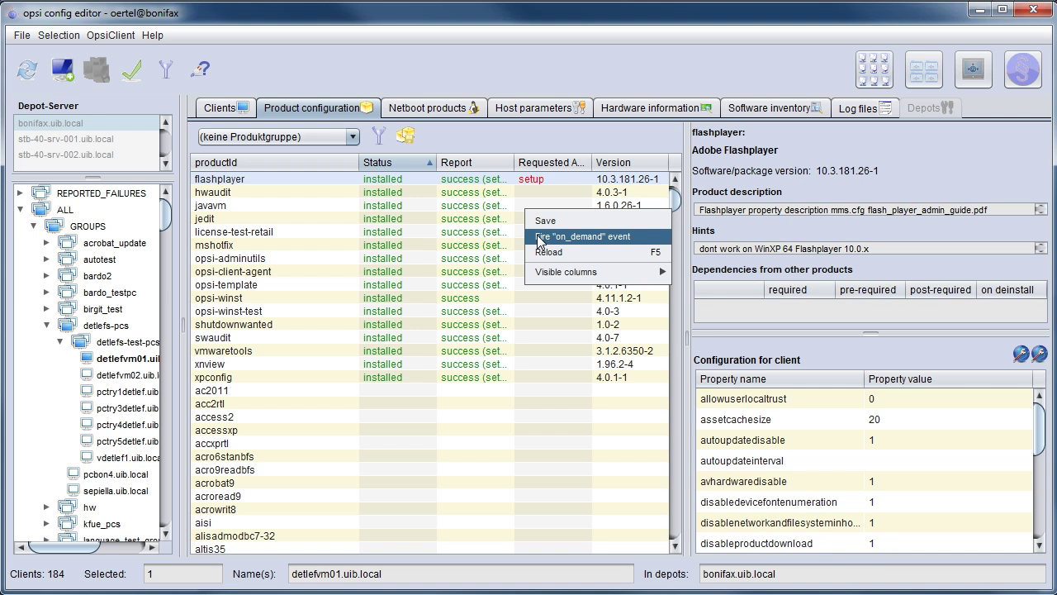
click(538, 237)
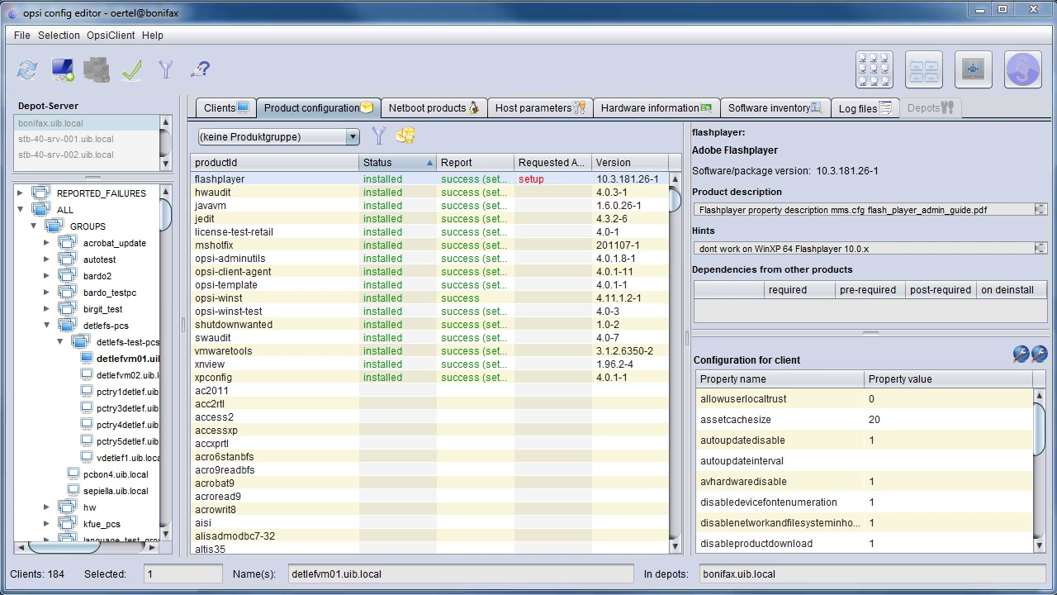
key(alt+Tab)
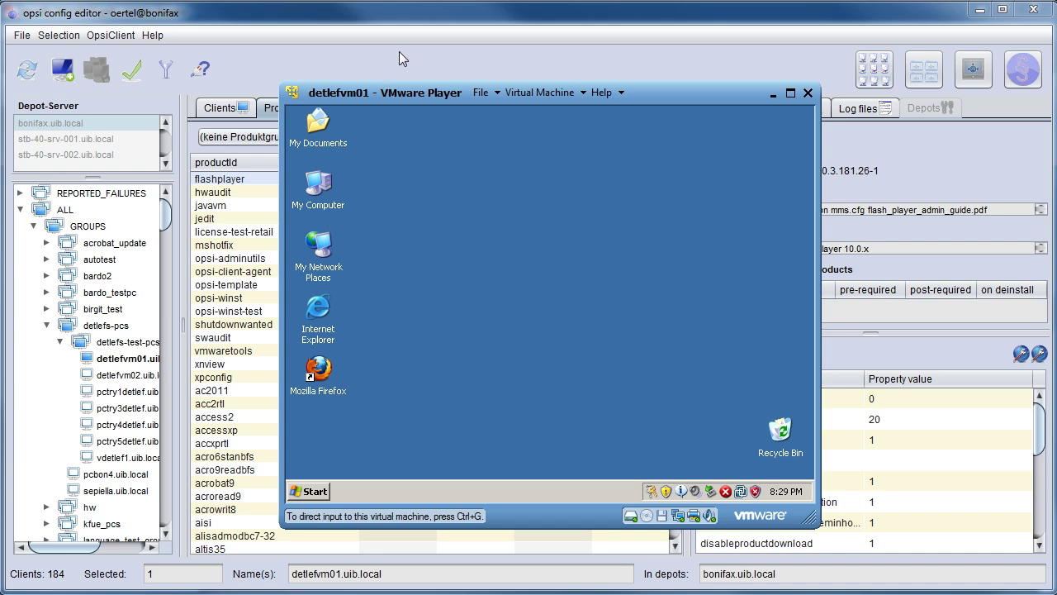
key(alt+Tab)
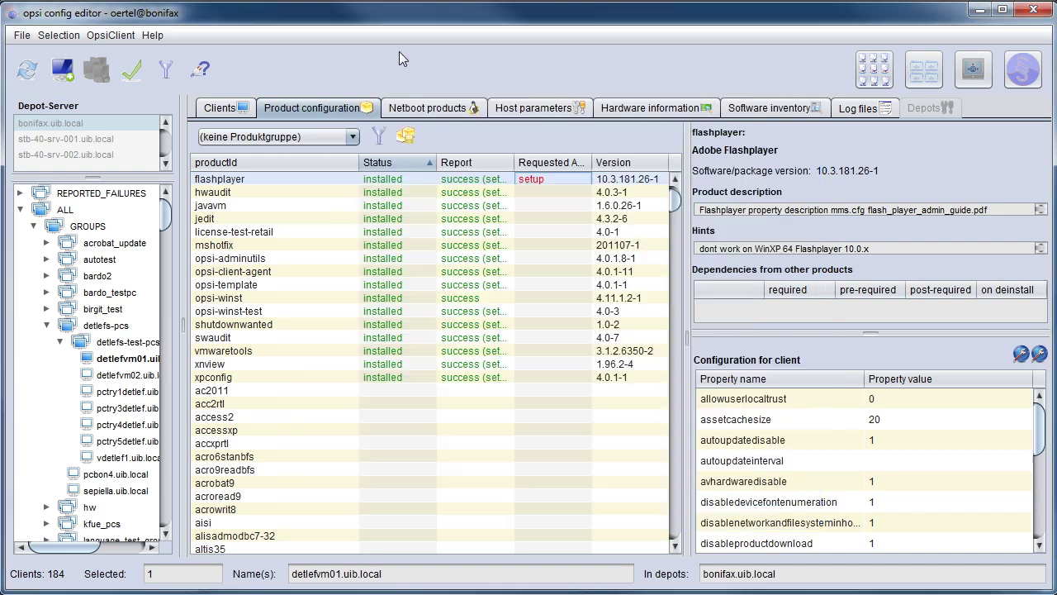
Reload the product data and sort it by status to check the flashplayer installation report.
right_click(417, 252)
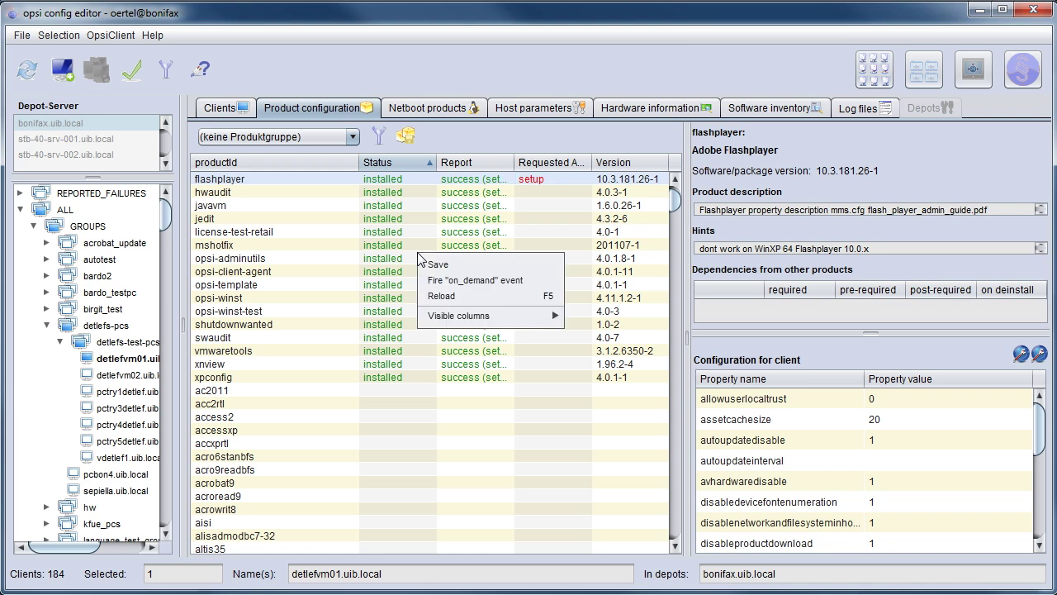
click(436, 296)
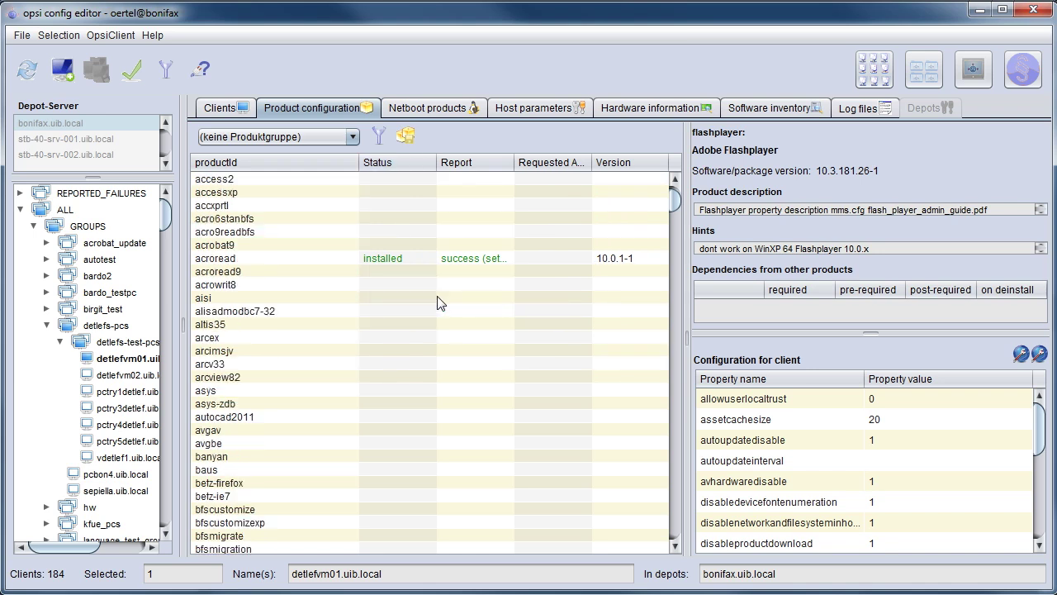
click(379, 162)
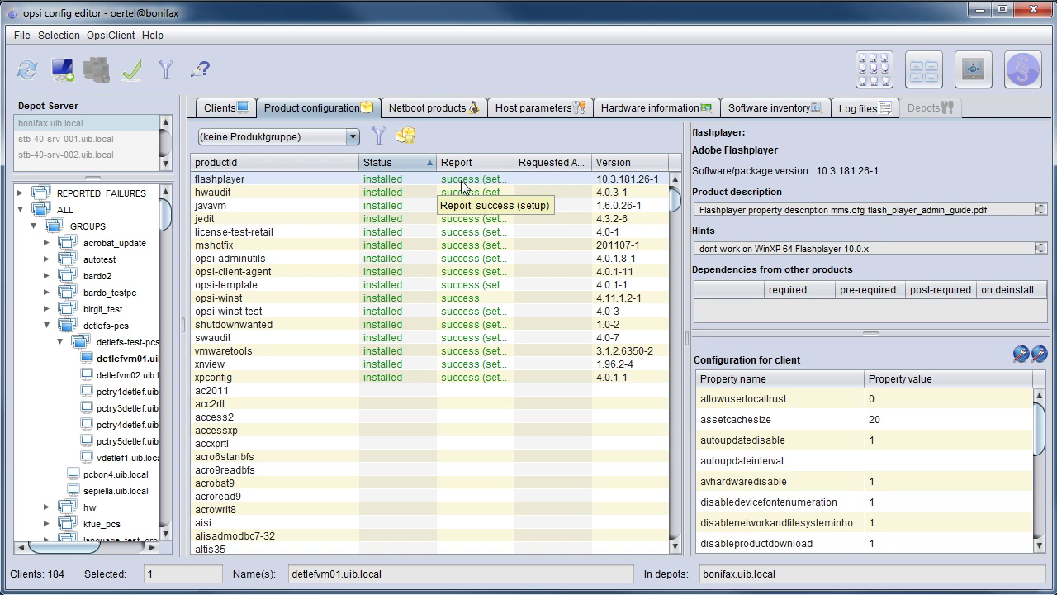
Examine the client's instlog log file for the flashplayer setup entries and go back to its beginning.
click(859, 113)
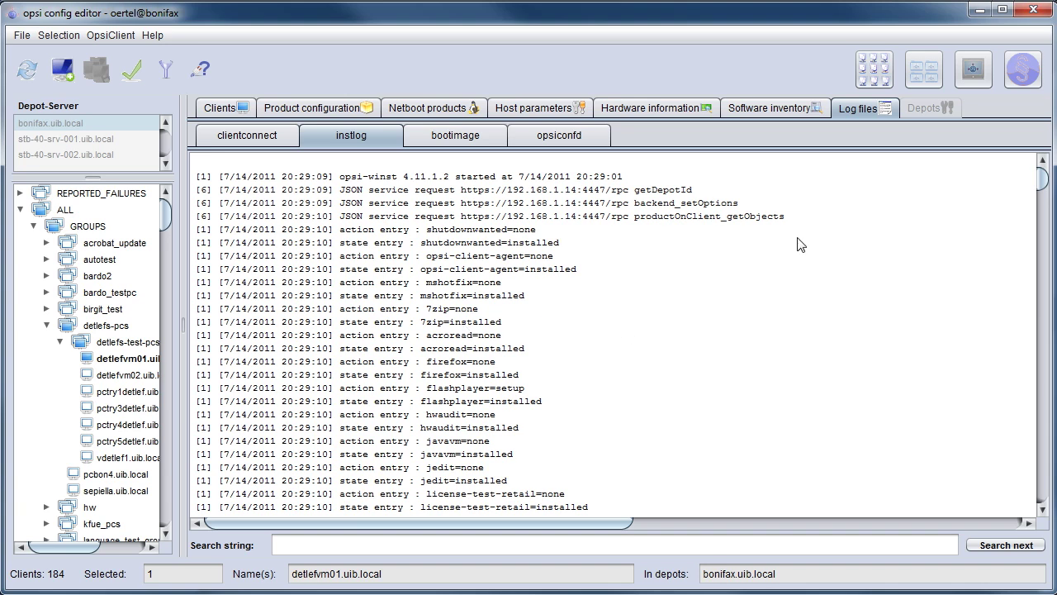
scroll(712, 239, down, 20)
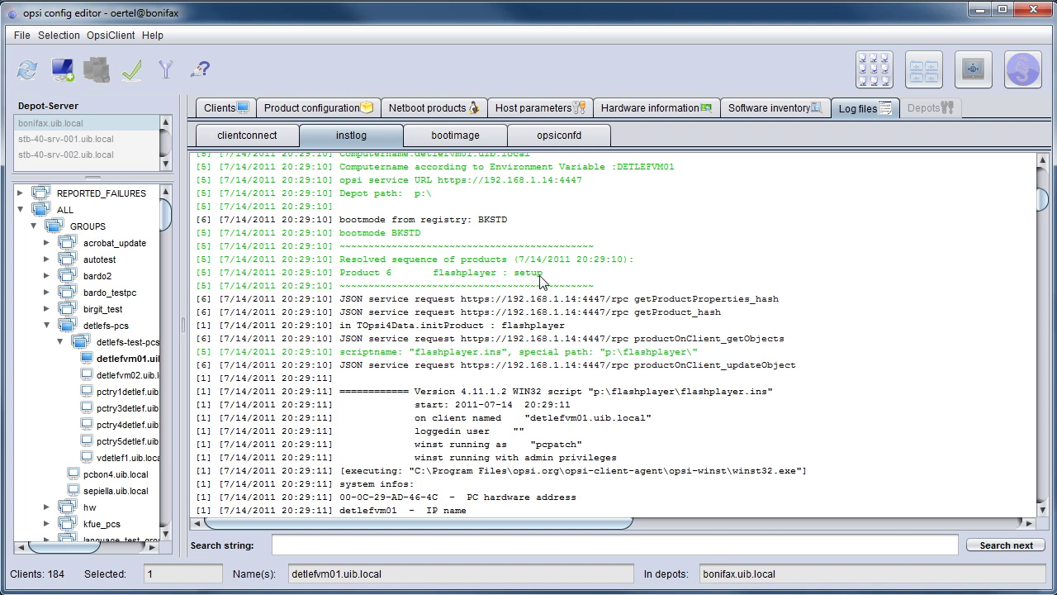
scroll(540, 281, down, 15)
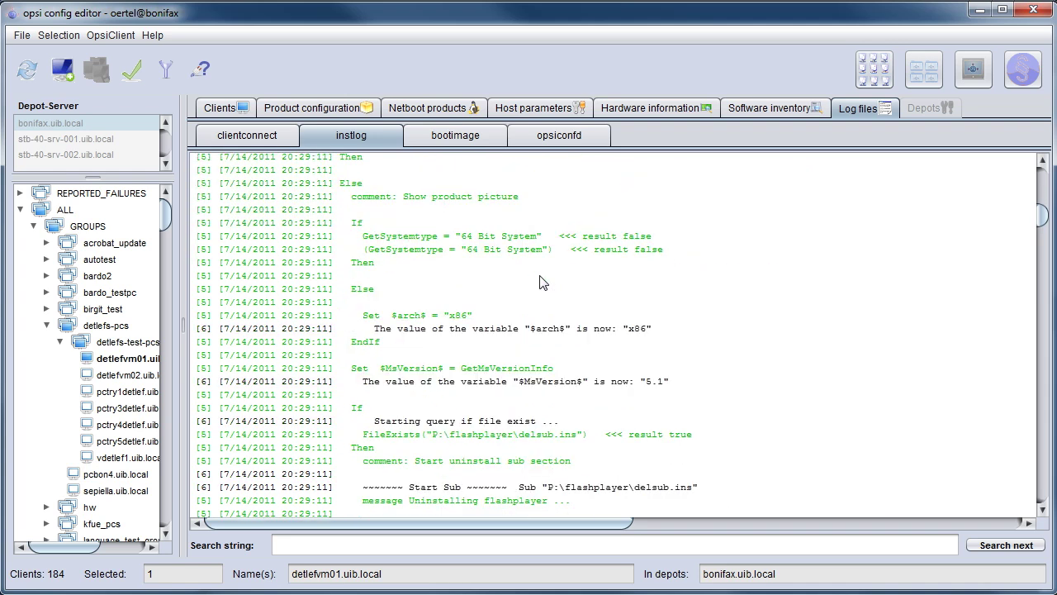
scroll(541, 281, down, 7)
scroll(541, 281, up, 15)
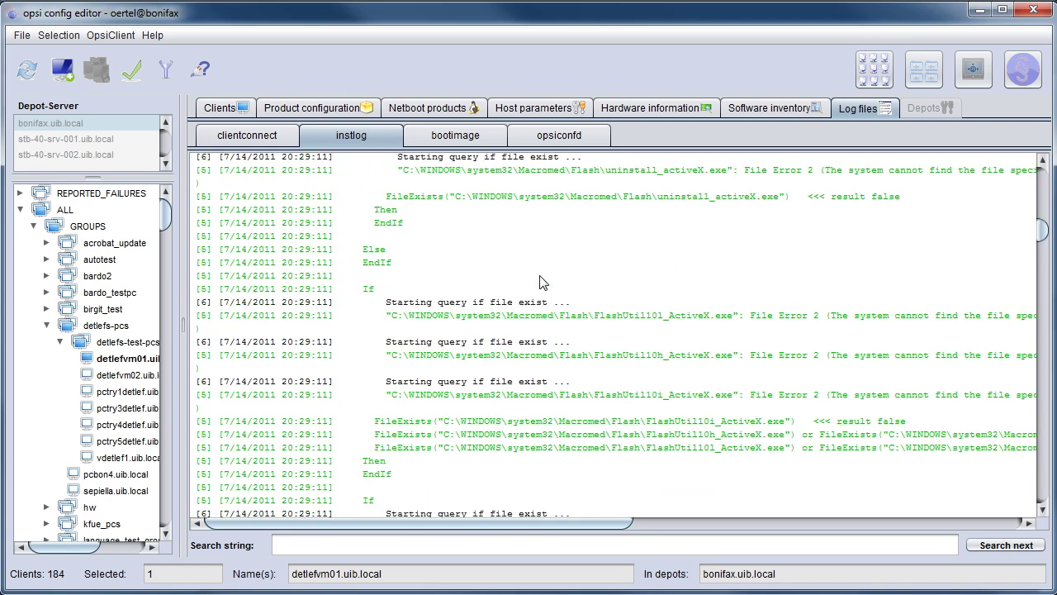
scroll(541, 281, up, 15)
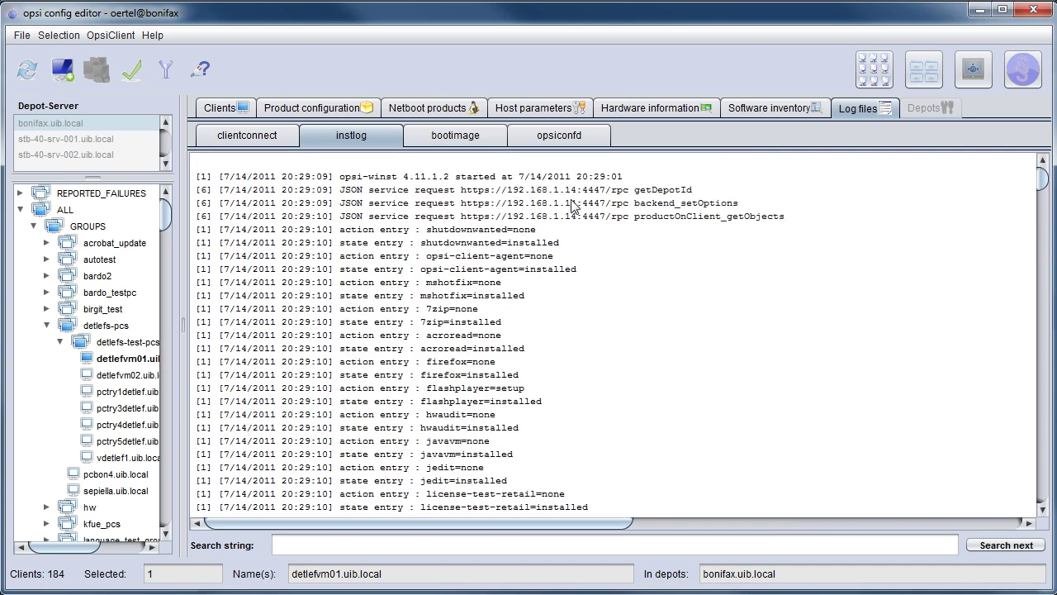
Return to the product configuration, sort it by status and check the hwaudit and swaudit inventory products.
click(320, 111)
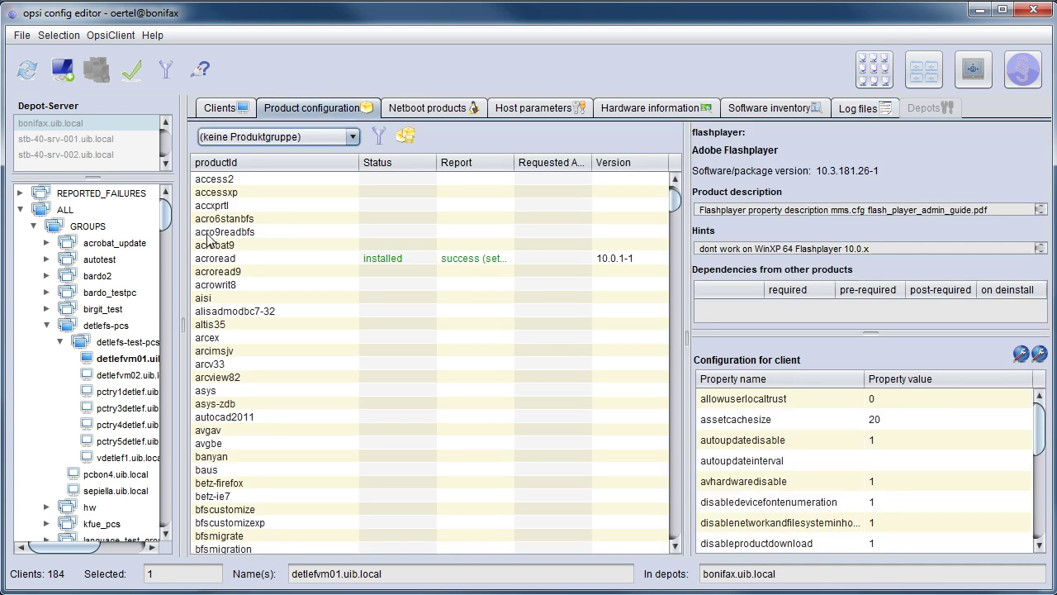
click(388, 166)
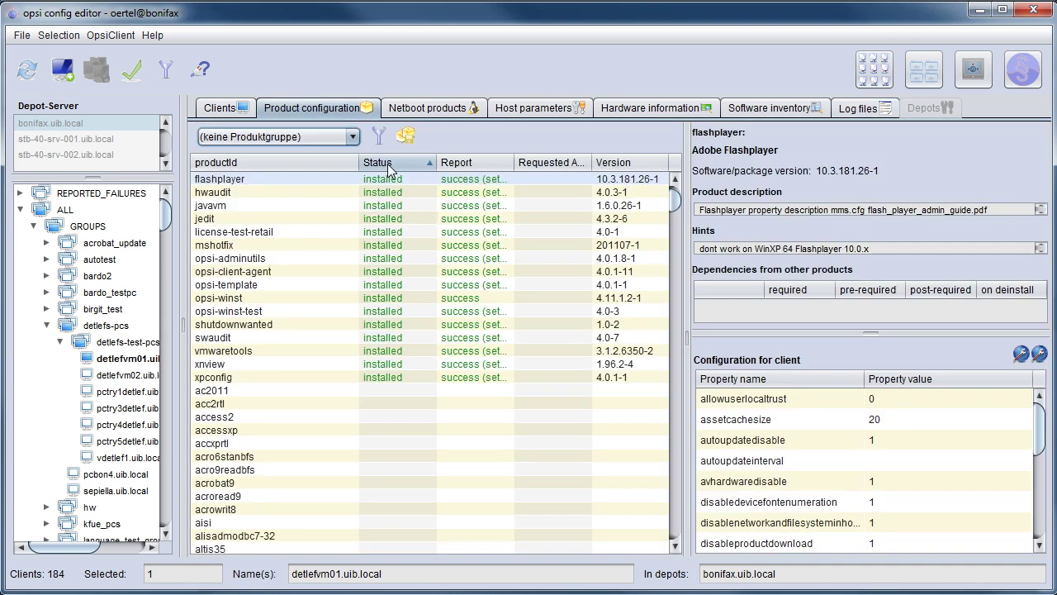
mouse_move(242, 200)
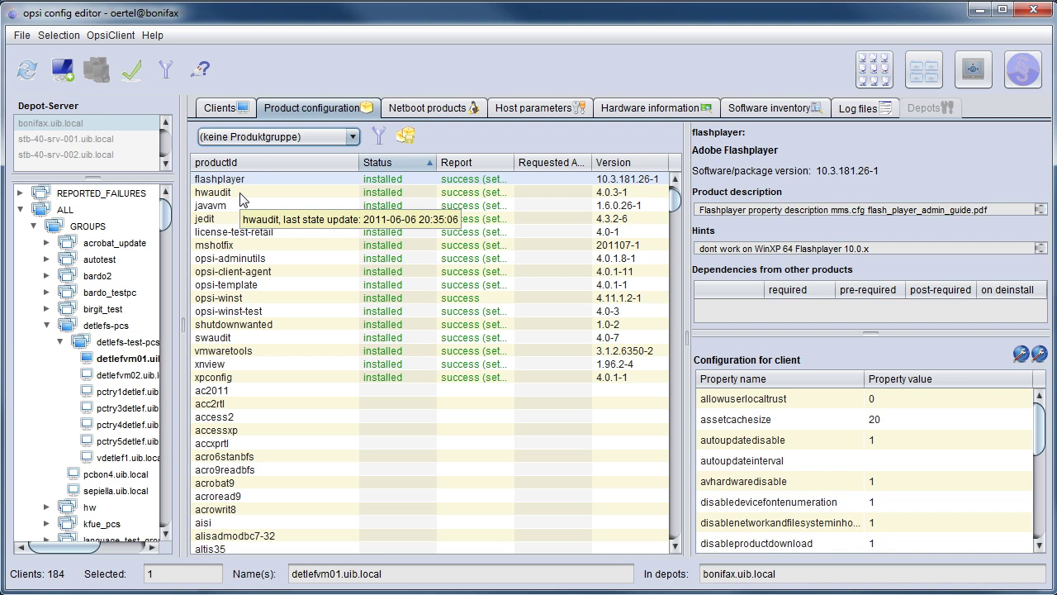
mouse_move(242, 341)
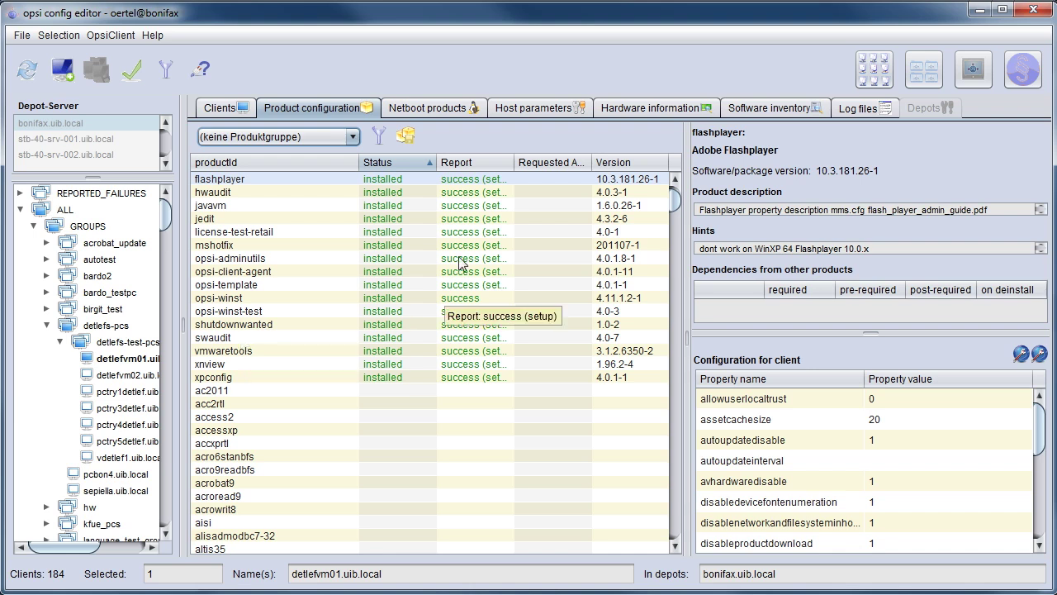
Inspect the client's hardware information for the DETLEFVM01 computer entry and PCI devices, and view its software inventory.
click(644, 112)
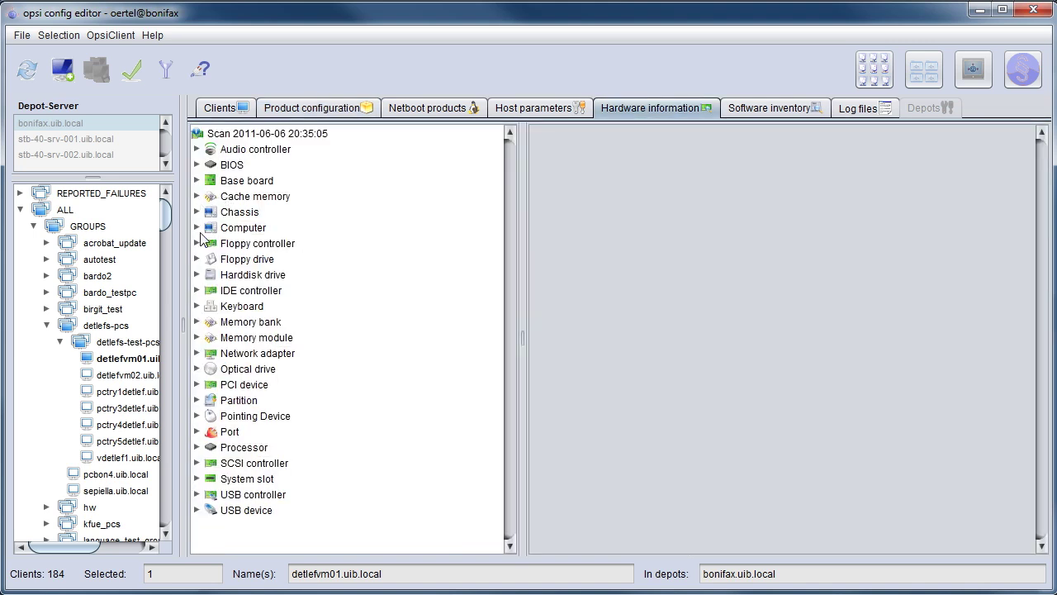
click(197, 228)
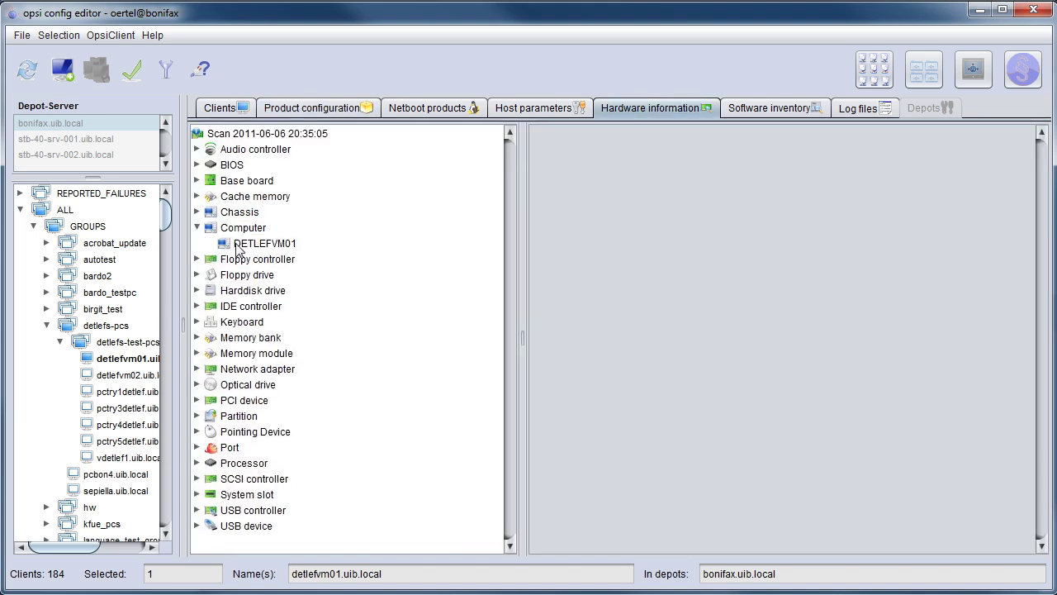
click(237, 244)
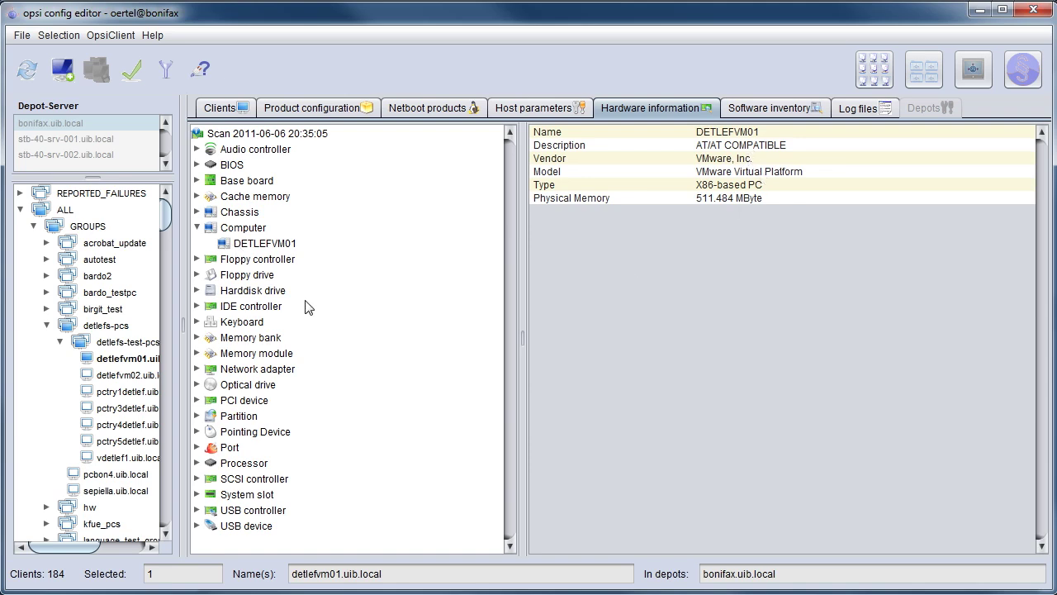
click(197, 400)
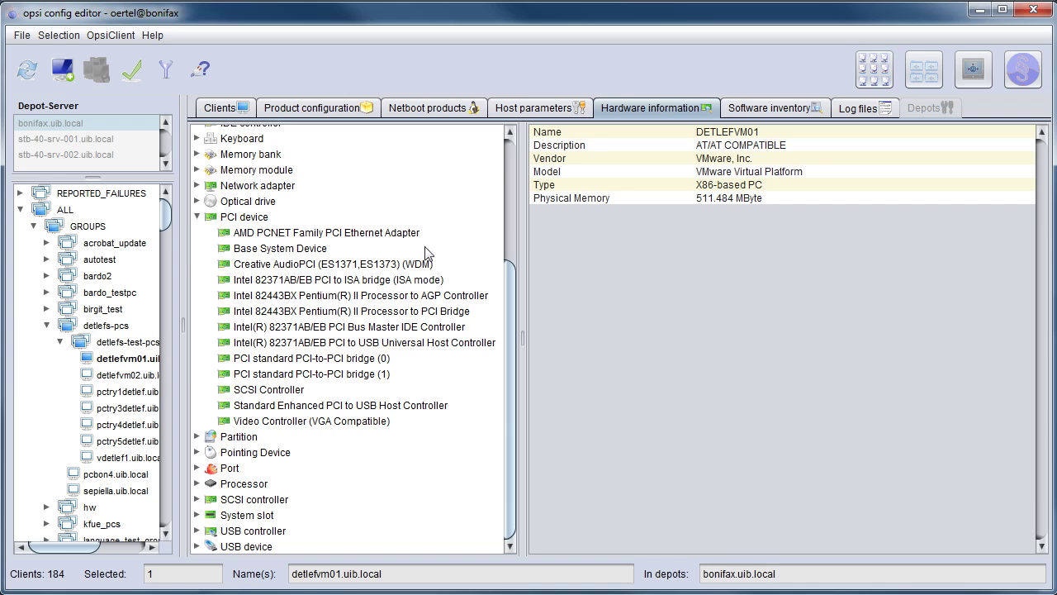
click(767, 110)
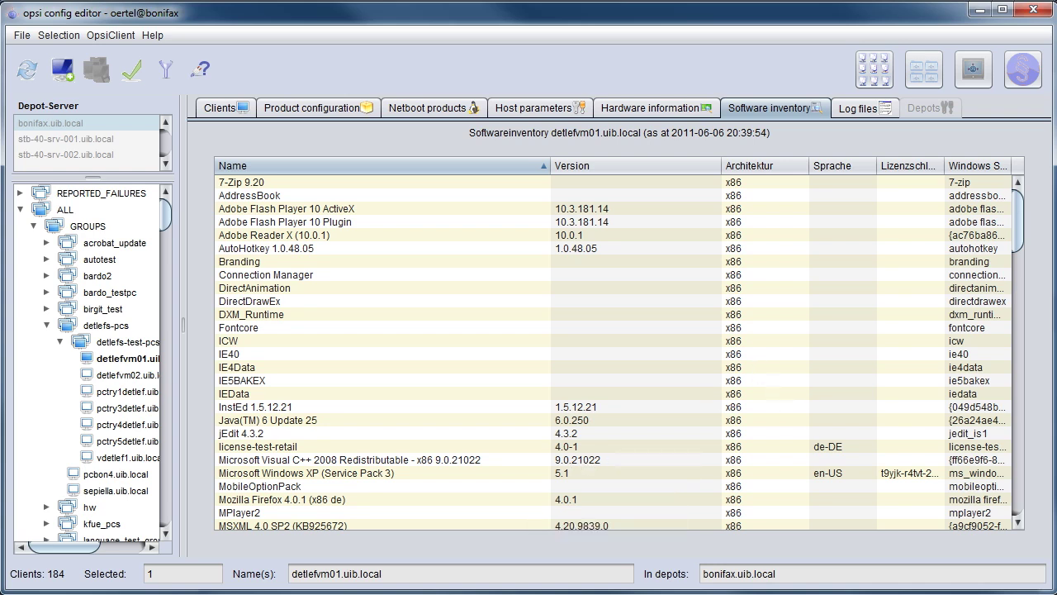
Switch to the opsi40_20110527.pdf presentation in Adobe Reader and advance to page 10, the opsi extensions slide.
key(alt+Tab)
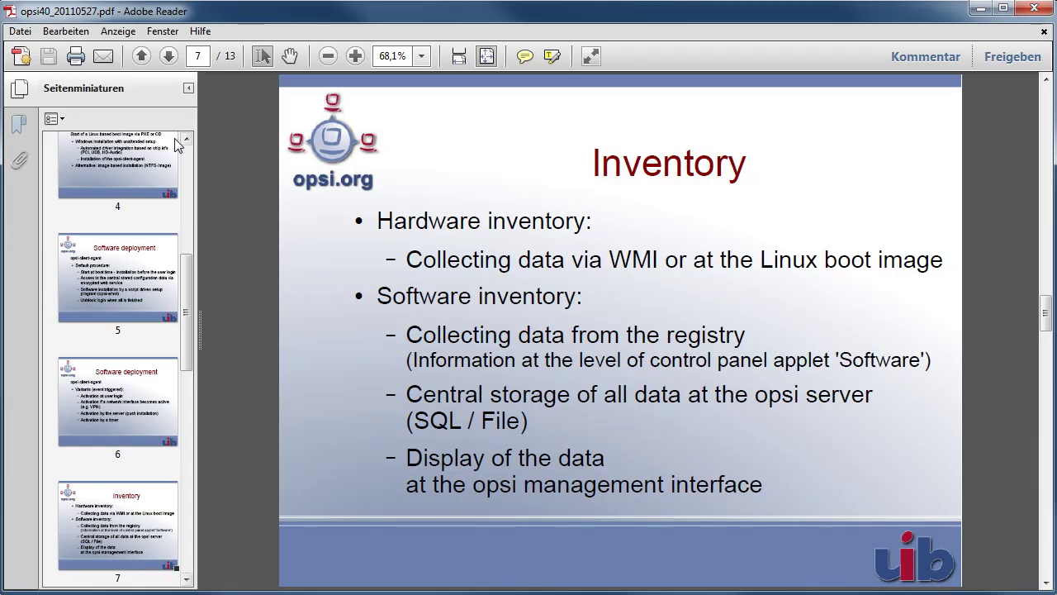
click(170, 57)
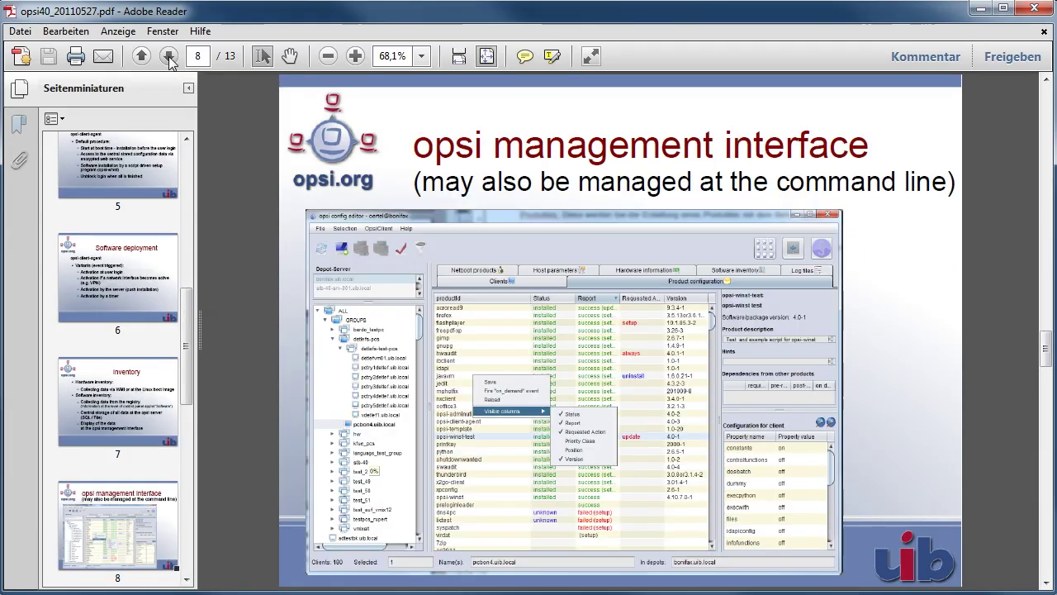
click(169, 56)
click(169, 56)
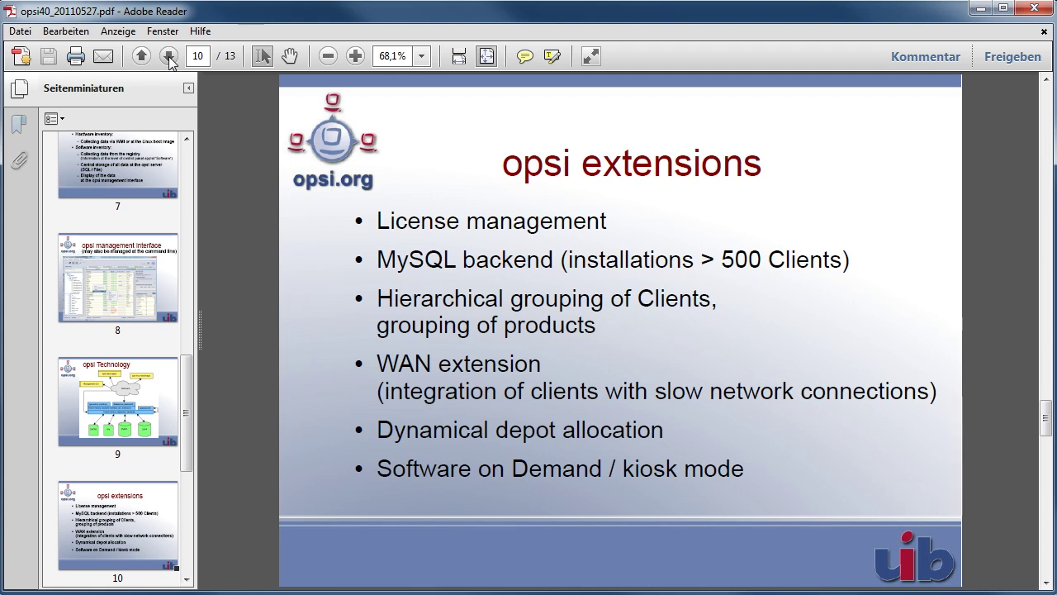